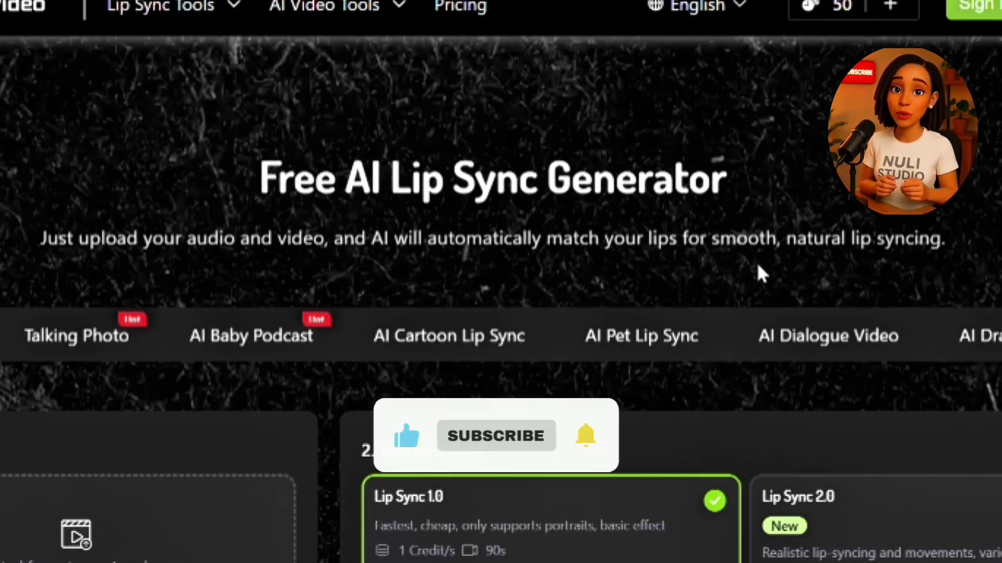
Look over the Lip Sync Tools and AI Video Tools menus on the current page.
scroll(495, 300, up, 2)
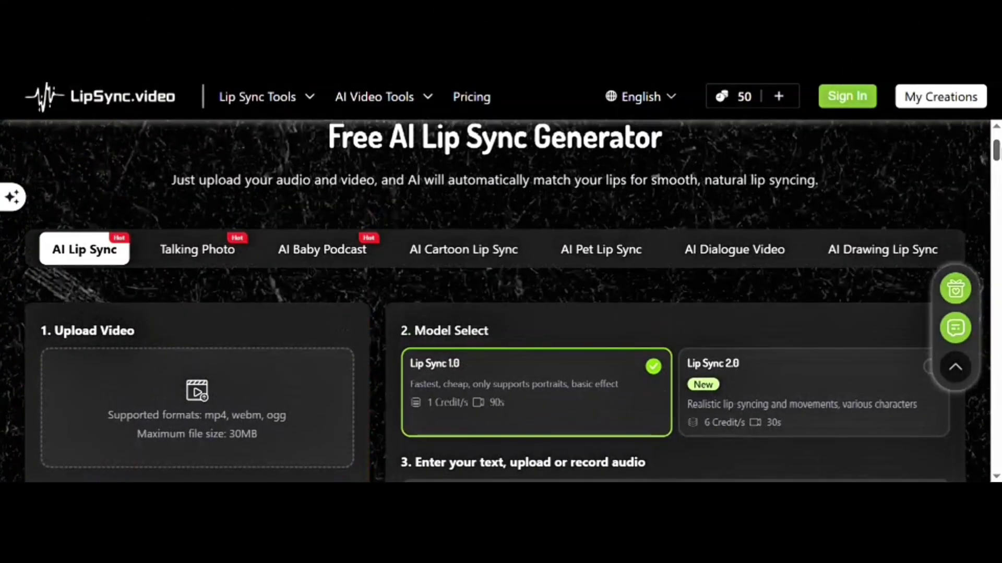
scroll(496, 308, down, 1)
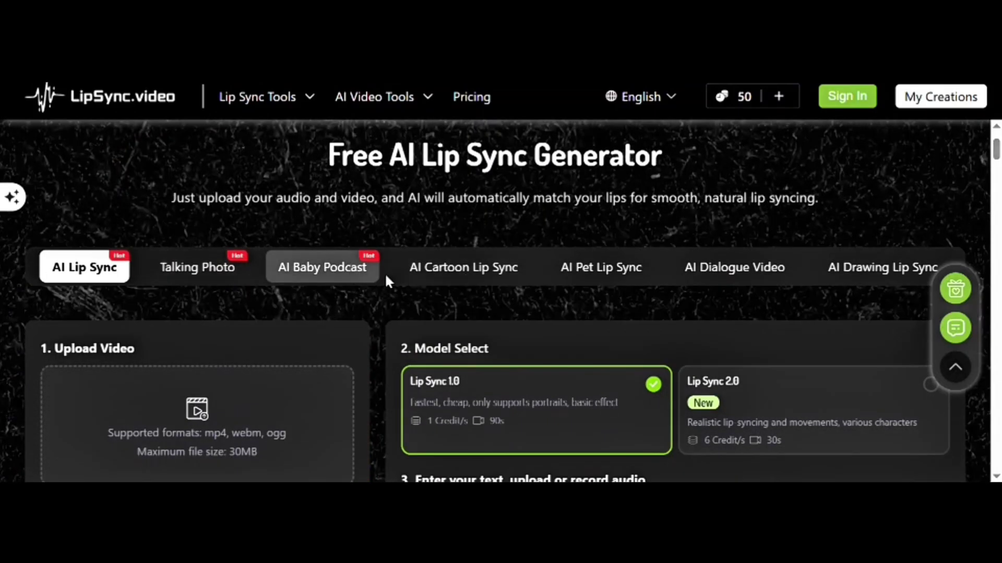
mouse_move(295, 103)
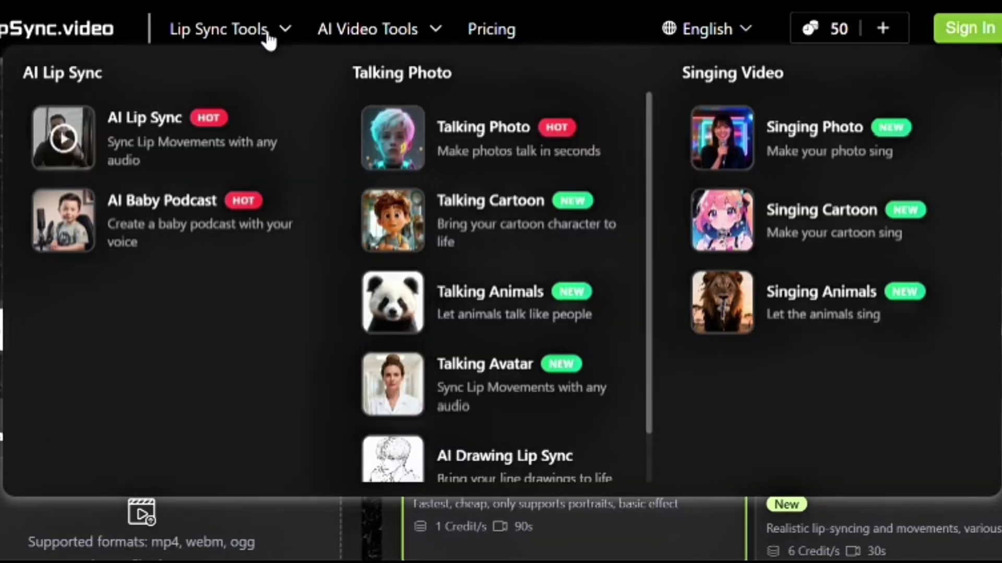
mouse_move(431, 34)
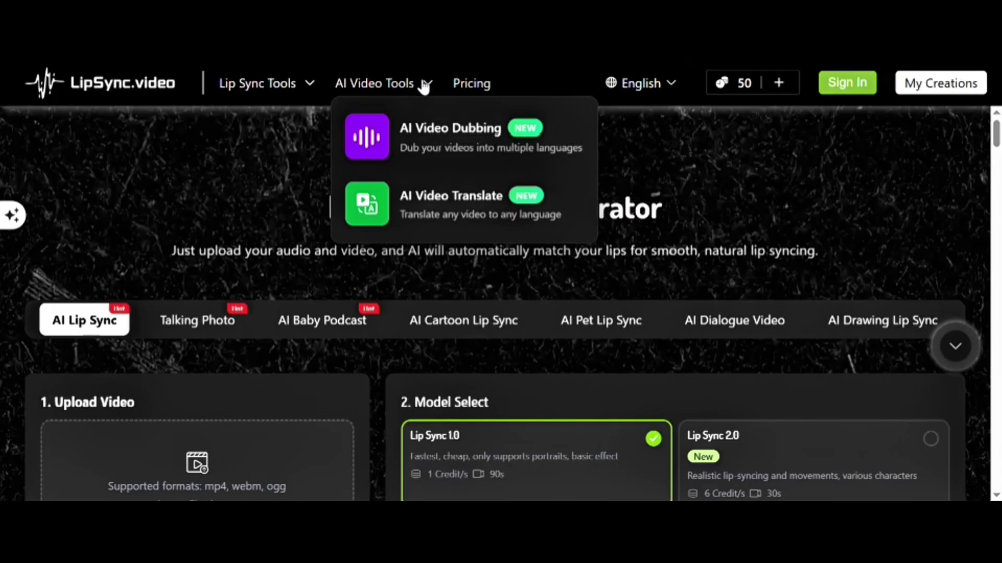
mouse_move(670, 85)
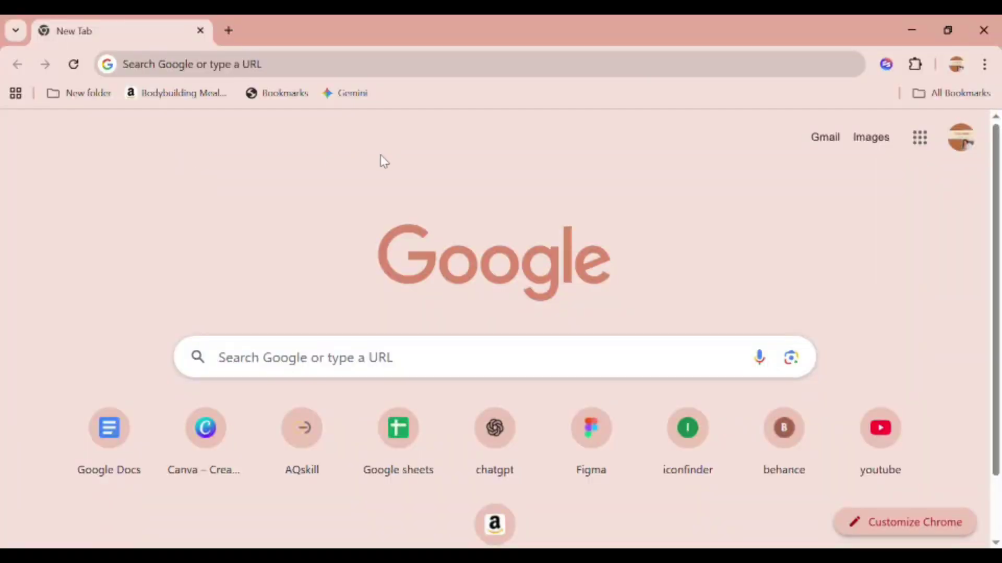
Load the lipsync.video site fresh in a new browser tab.
click(275, 67)
text(lipsync.video)
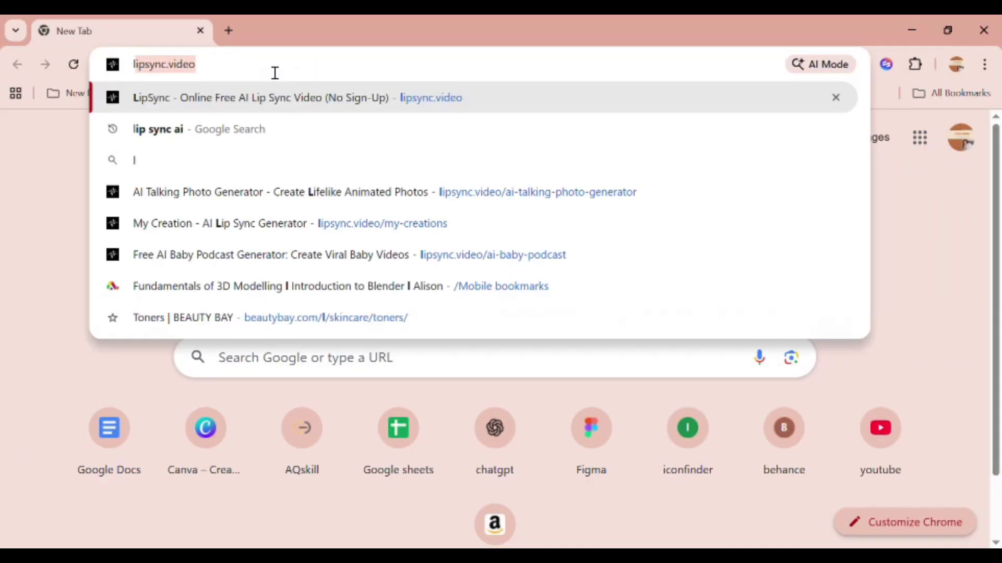
key(Return)
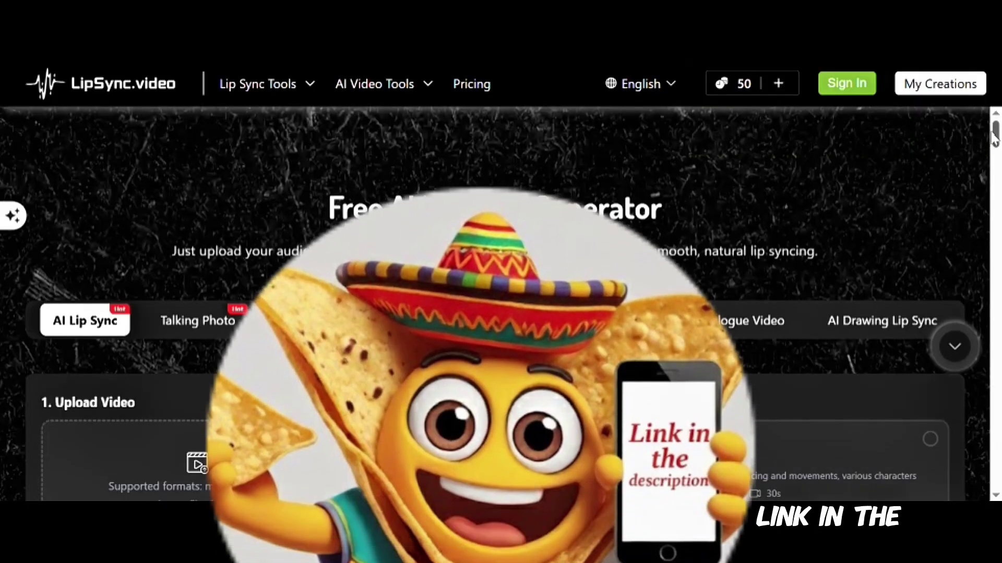
Sign in with the suggested Google account, raising credits to 350.
drag(995, 134, 994, 141)
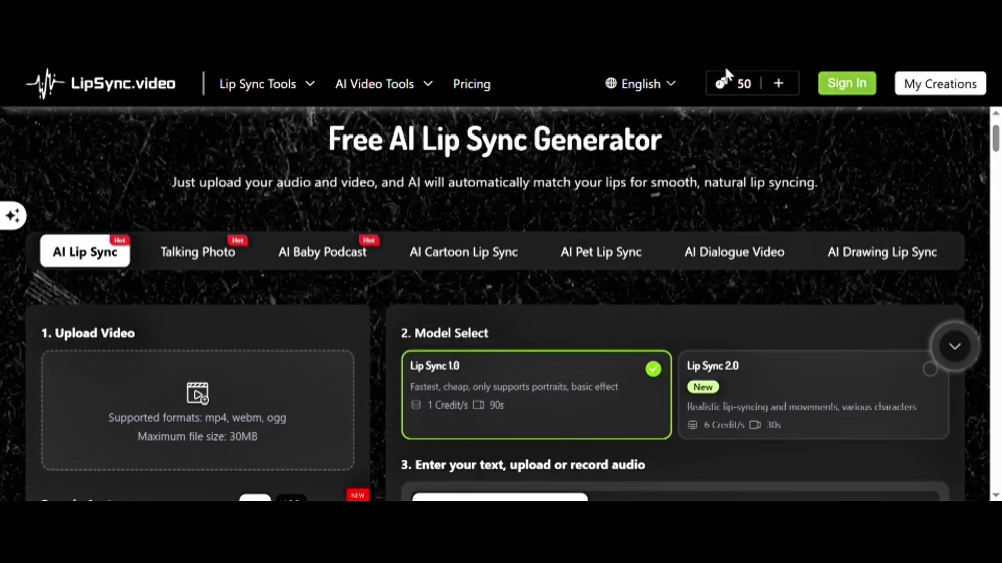
mouse_move(745, 92)
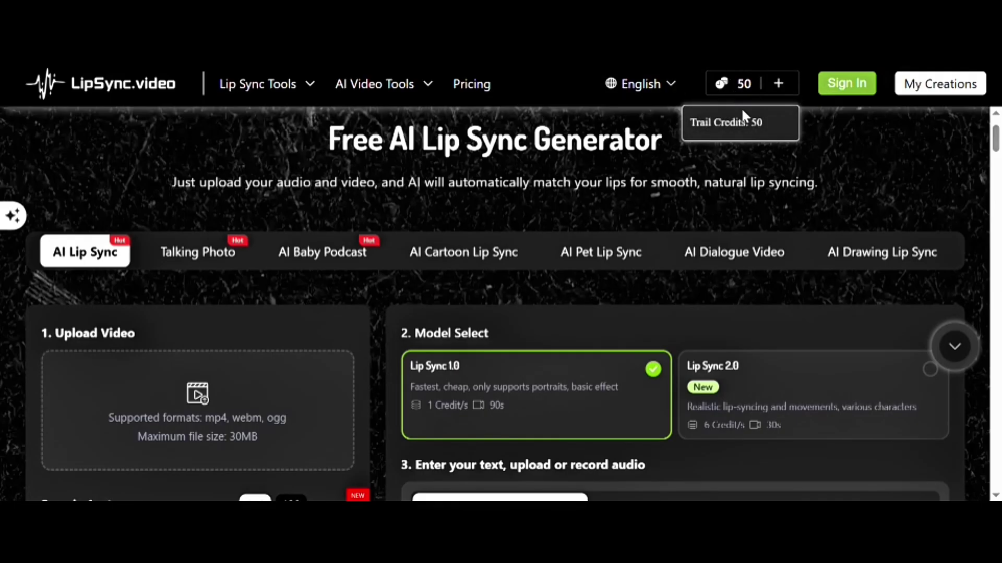
click(847, 86)
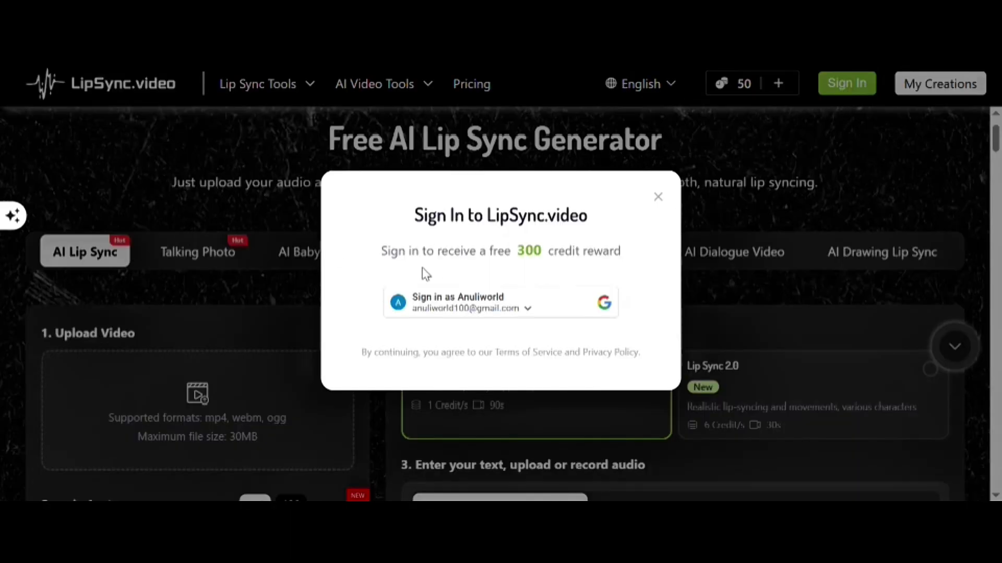
click(514, 300)
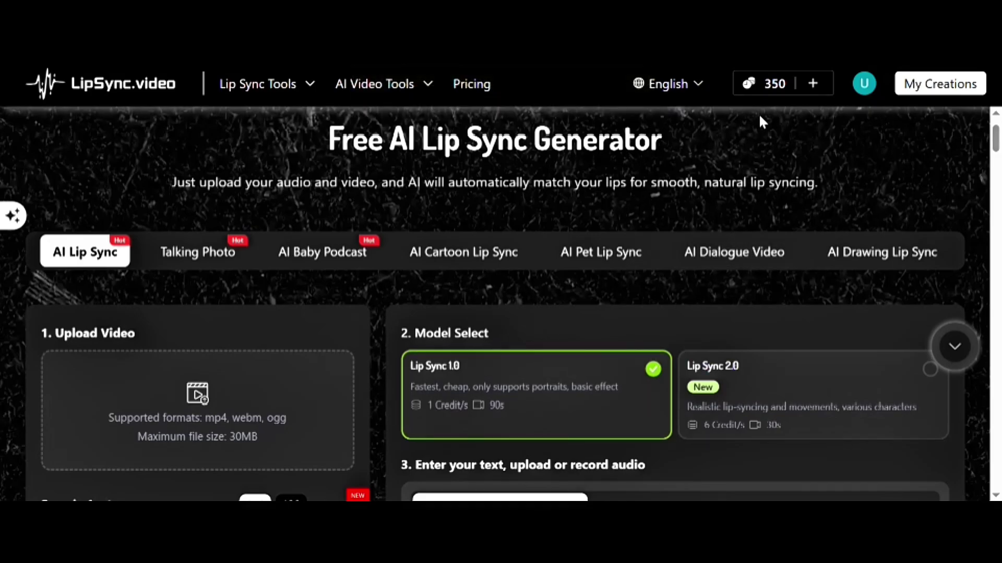
Scroll down to the Sample Avatars and Input Text section.
mouse_move(772, 85)
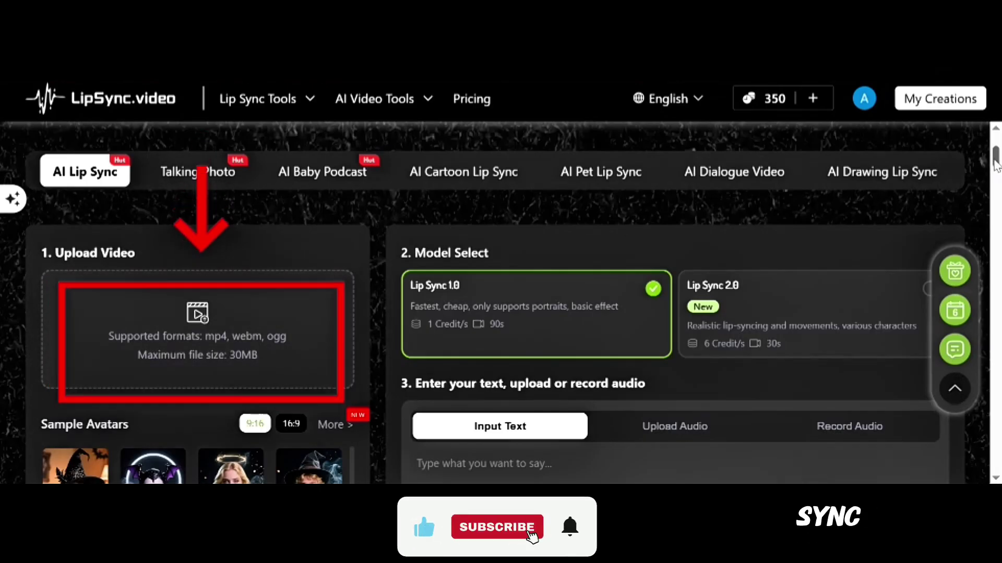
drag(995, 164, 996, 178)
scroll(521, 261, down, 1)
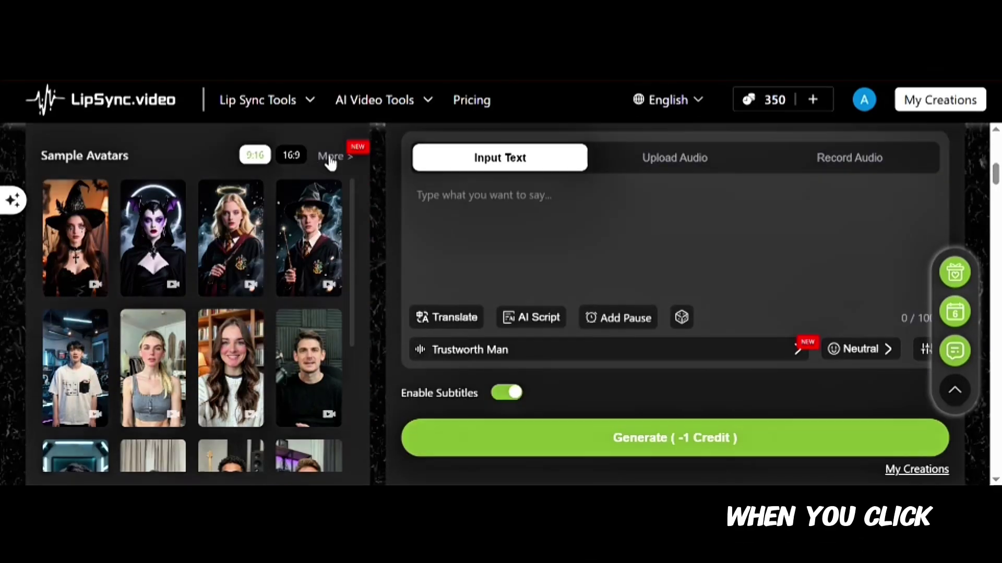
In the avatar library, browse the categories from Lifestyle through to News.
click(331, 156)
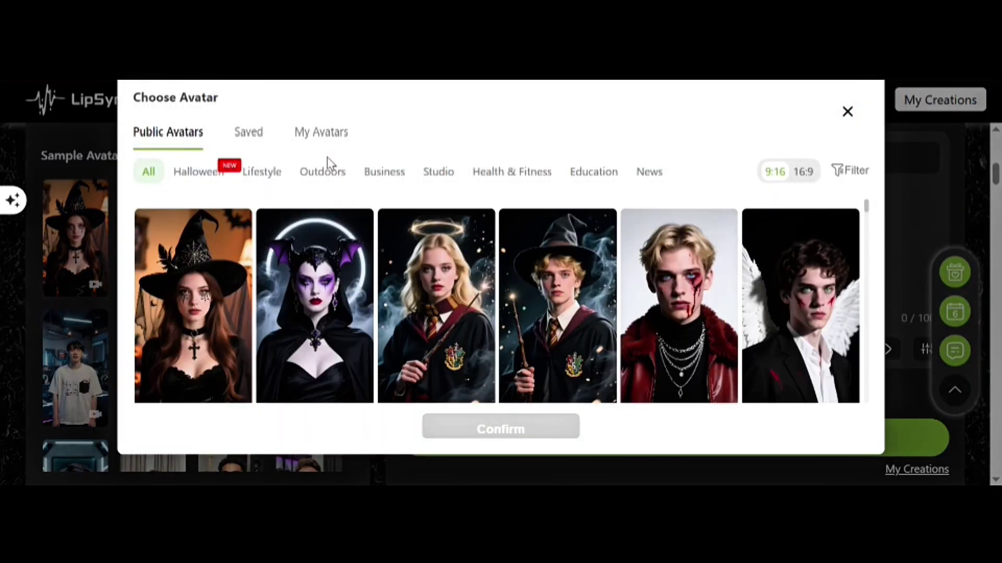
click(267, 173)
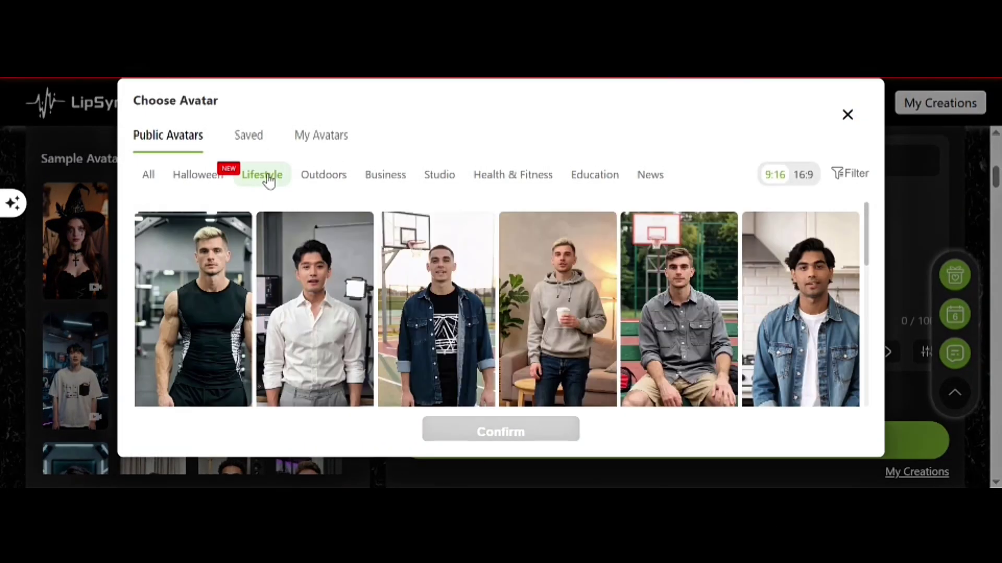
click(325, 176)
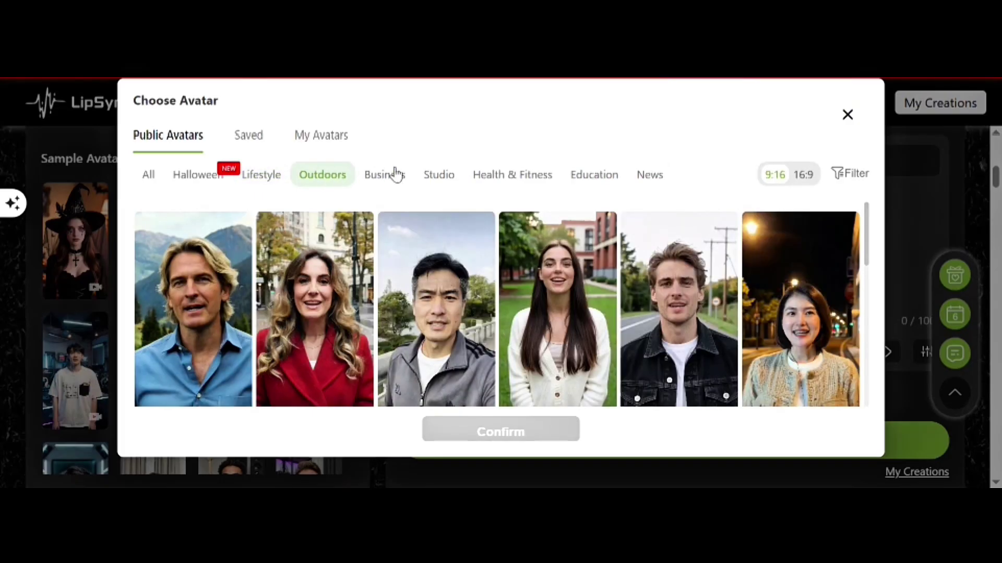
click(389, 175)
click(439, 176)
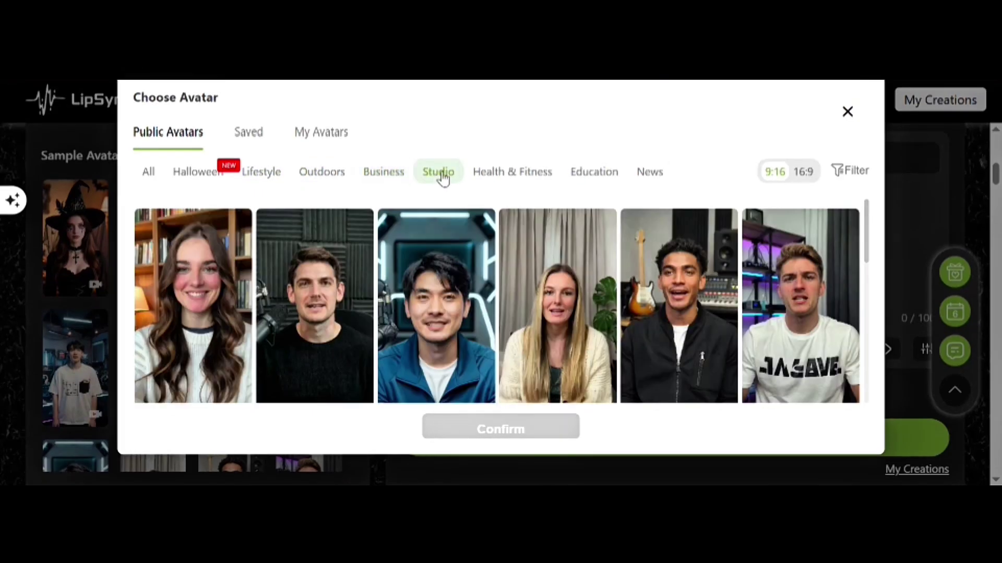
click(519, 173)
click(593, 175)
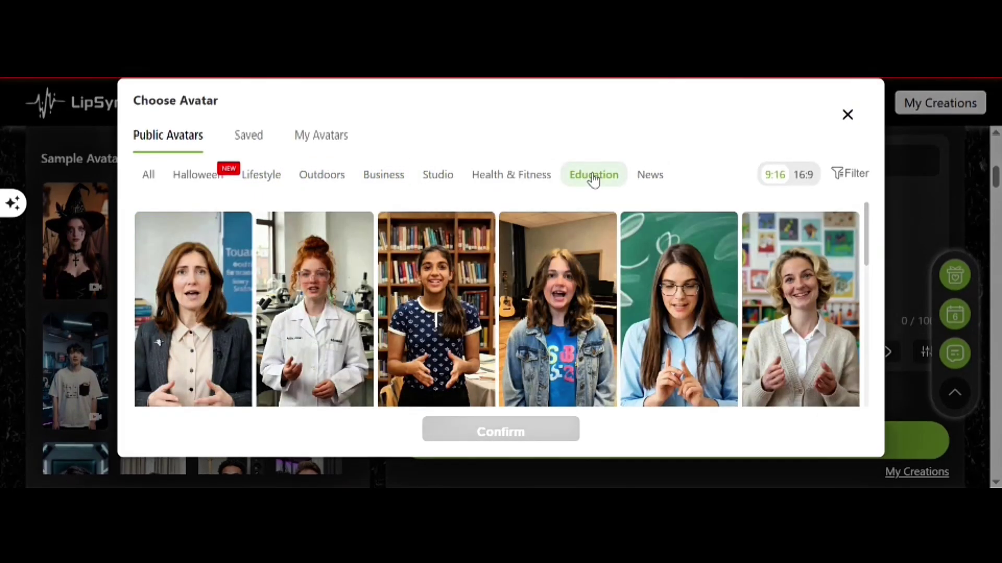
click(660, 175)
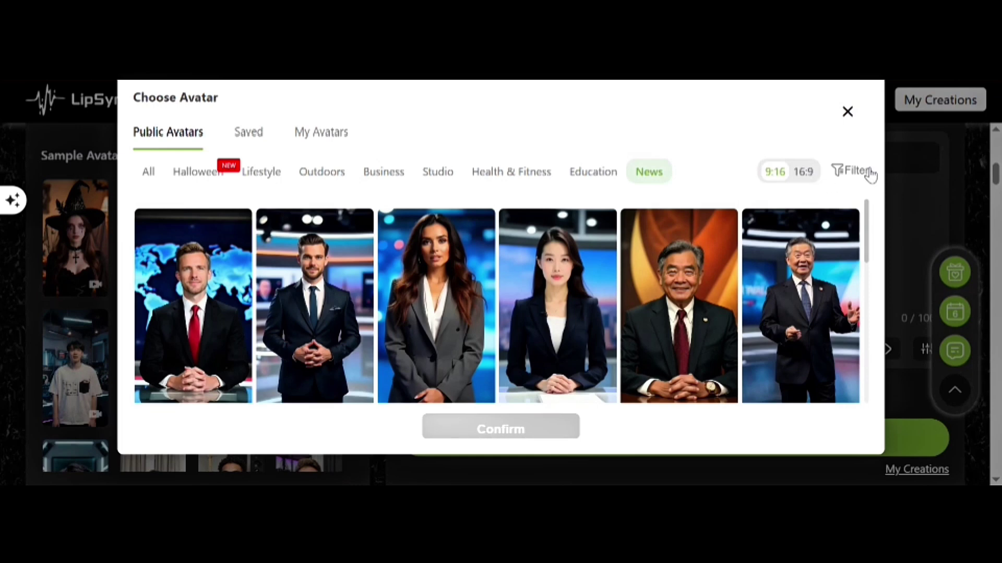
Show landscape 16:9 avatars and confirm the suited anchor with the Capitol backdrop.
click(850, 172)
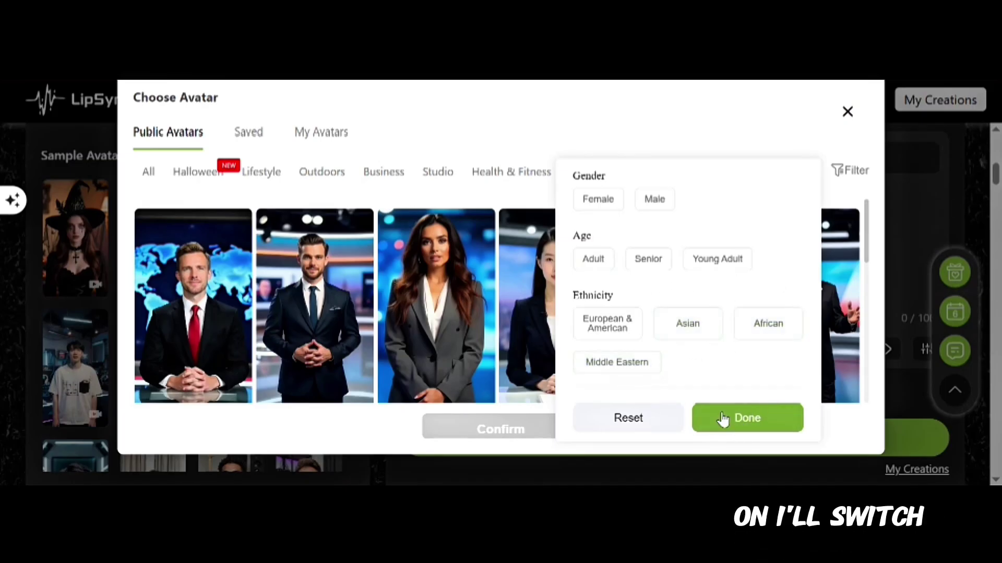
click(740, 420)
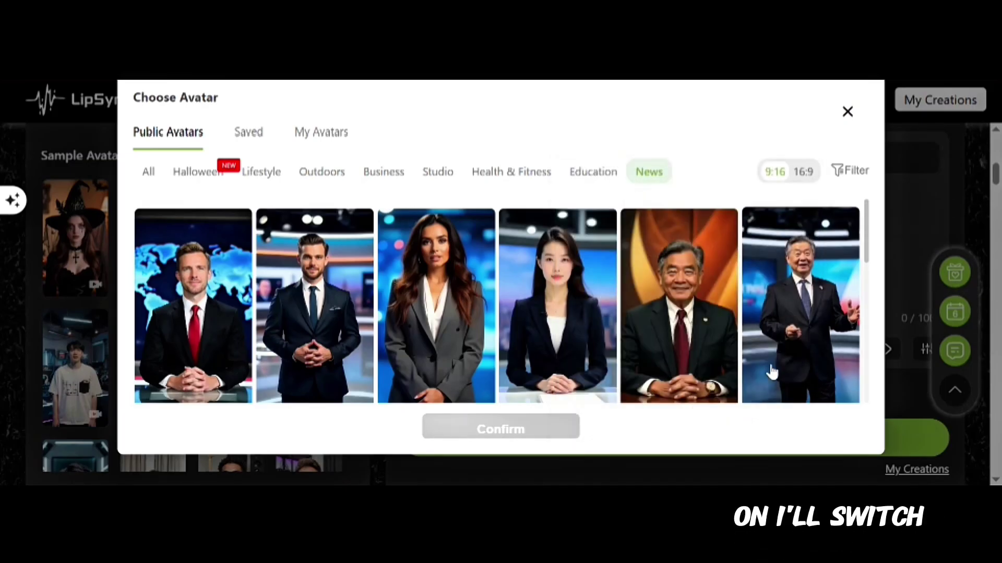
click(804, 172)
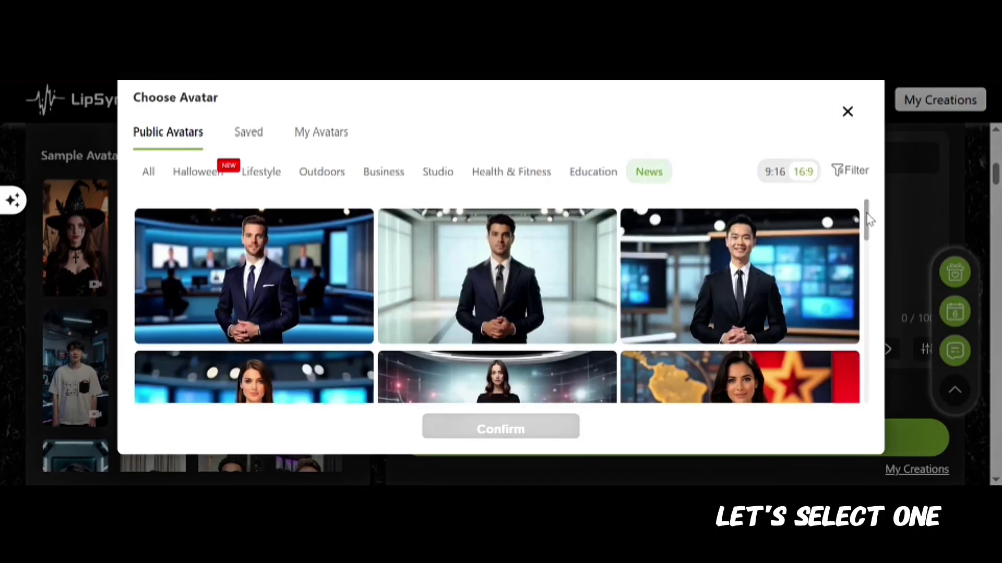
scroll(864, 229, down, 3)
scroll(863, 227, down, 6)
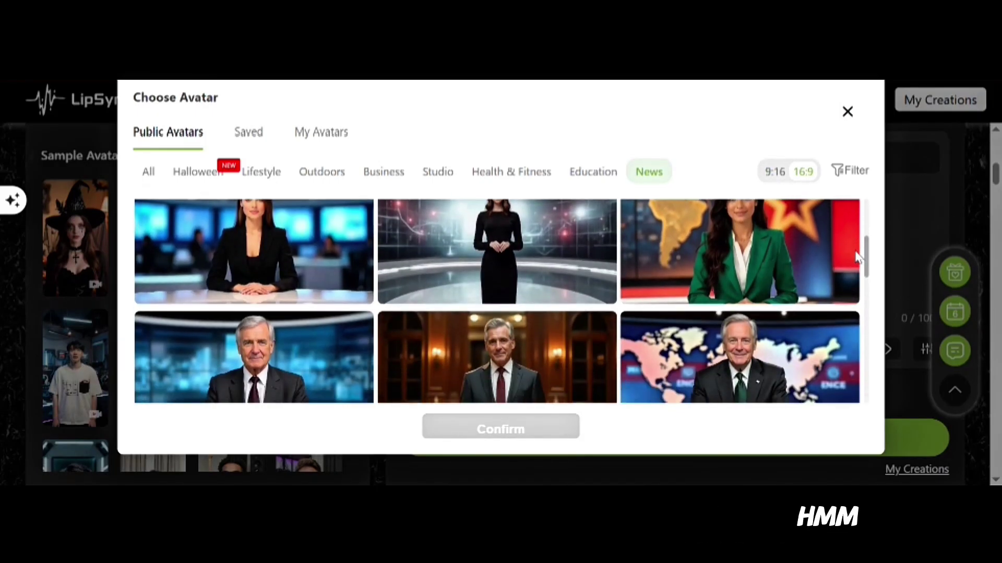
scroll(853, 271, down, 5)
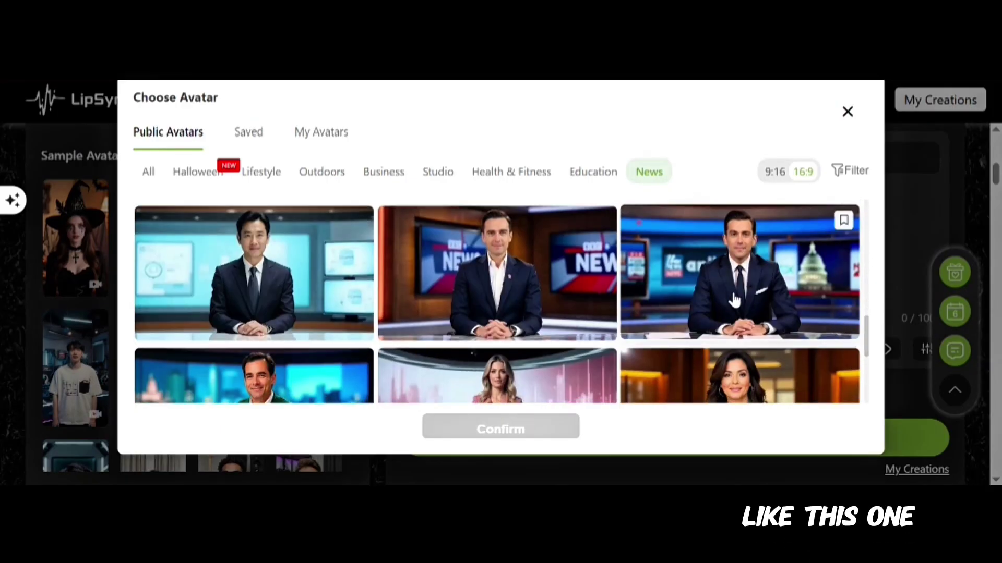
click(756, 290)
click(509, 428)
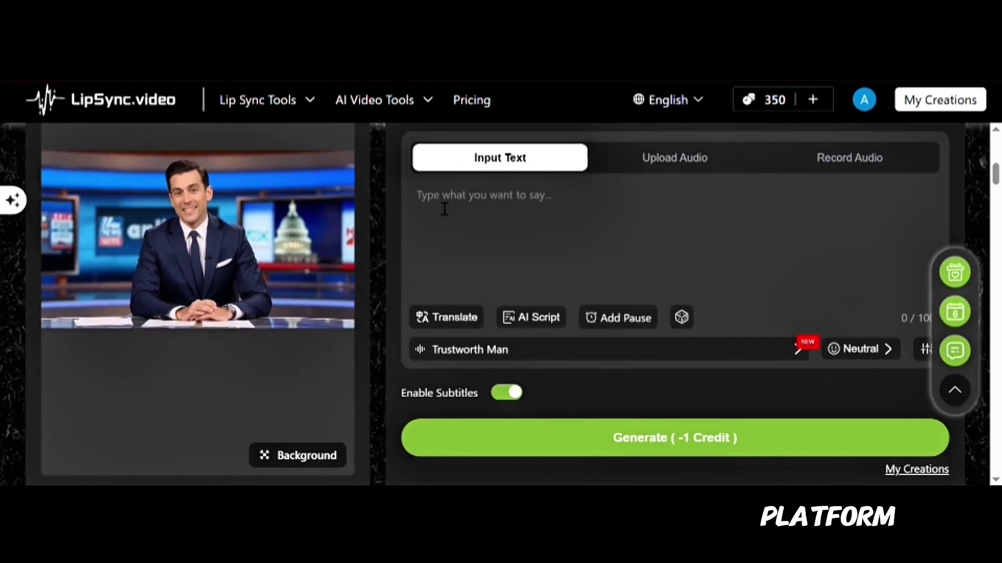
Check the Translate language list, then bring up the AI Script writer.
click(442, 318)
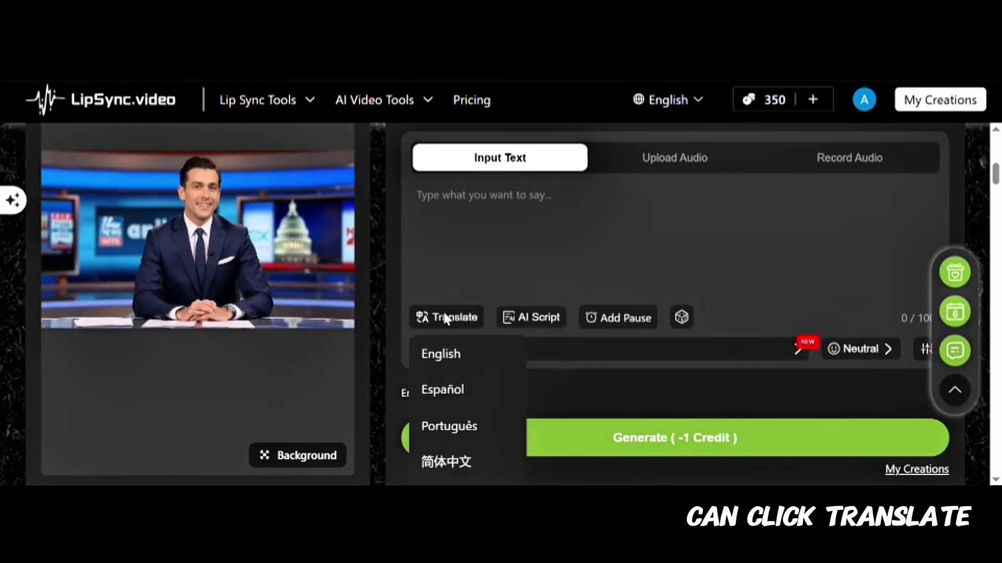
click(438, 360)
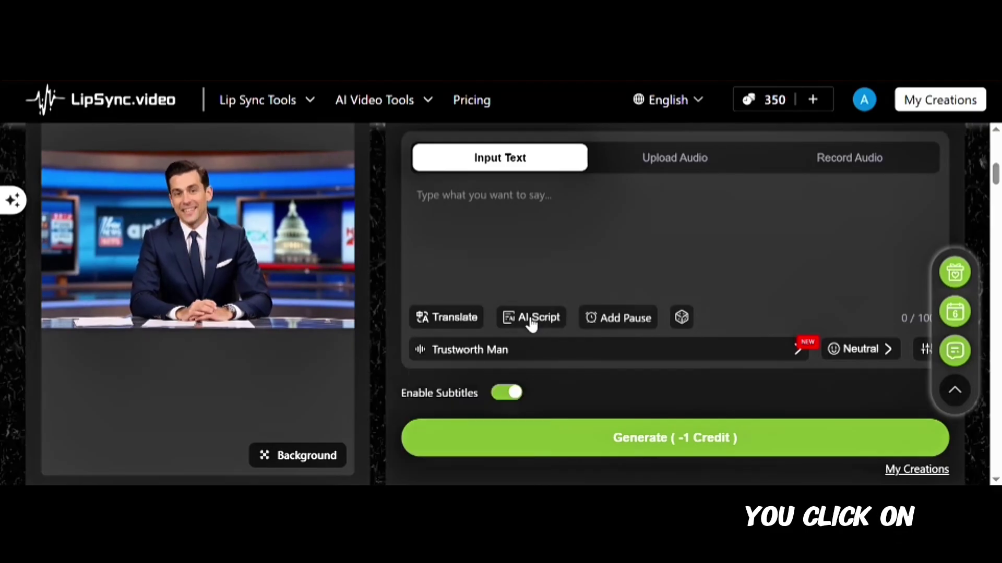
click(531, 321)
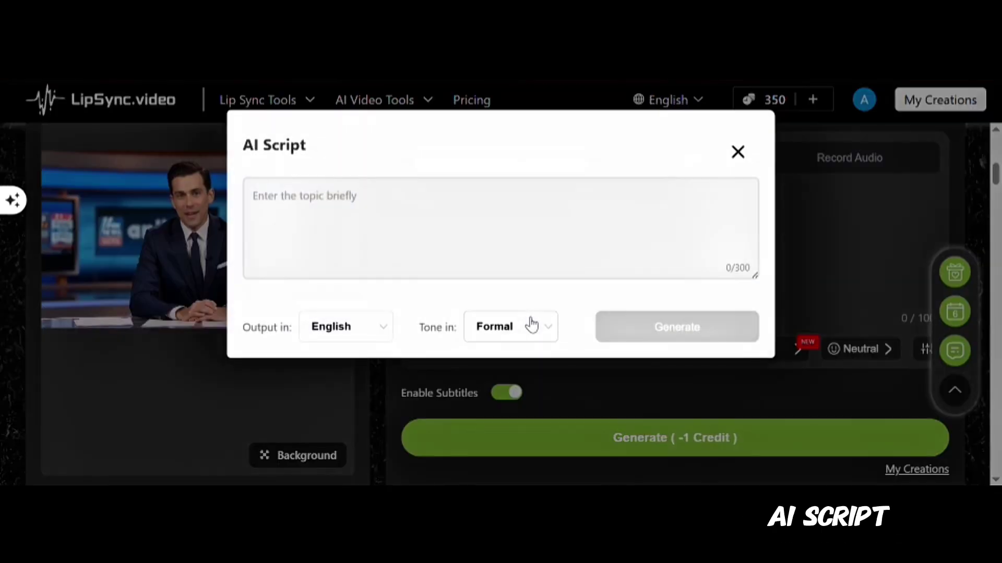
Generate a formal script from the topic 'Welcome to Noh studio where we learn all about AI magic'.
click(263, 202)
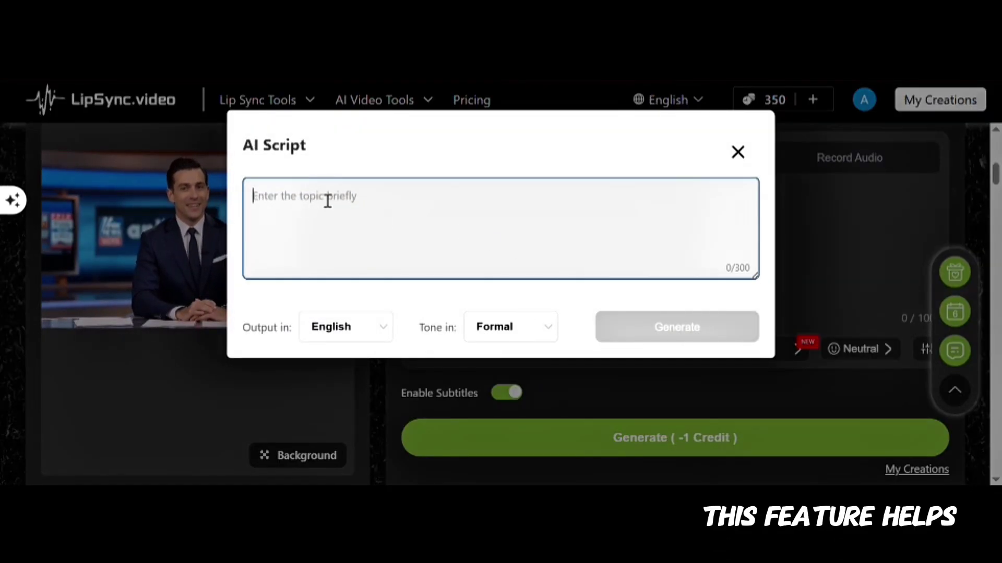
text(Welcome to Noh studio where we learn all about AI magic)
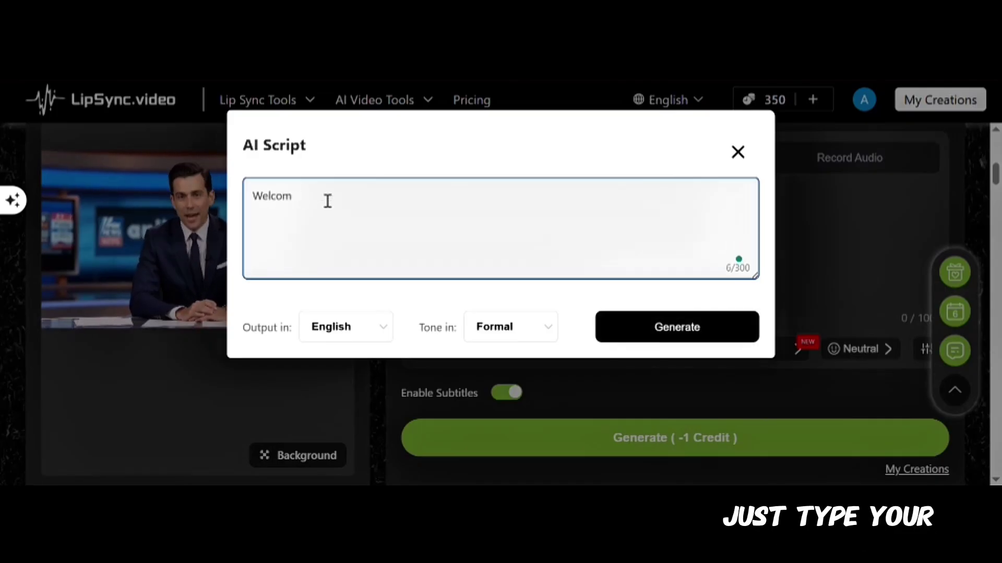
click(548, 328)
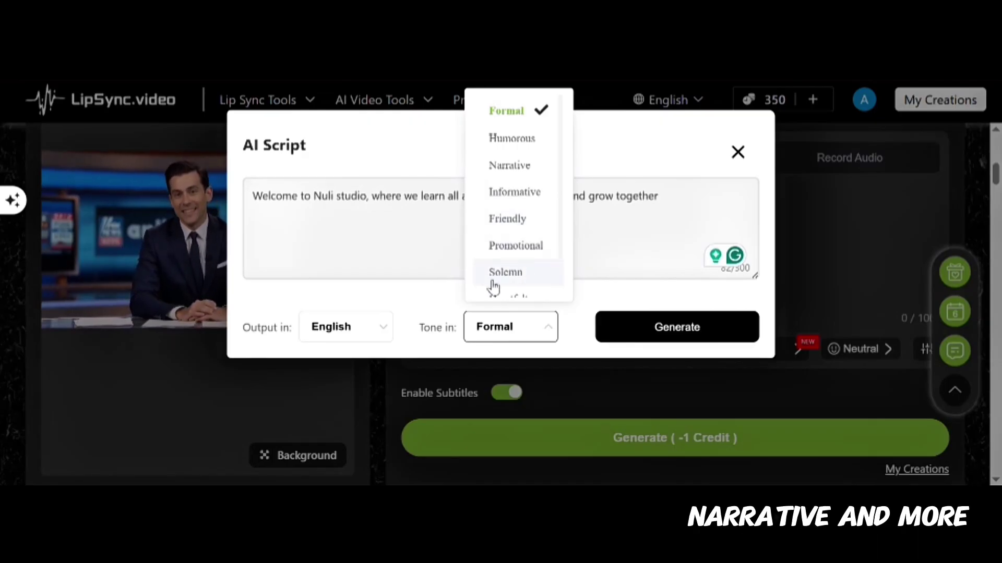
click(677, 328)
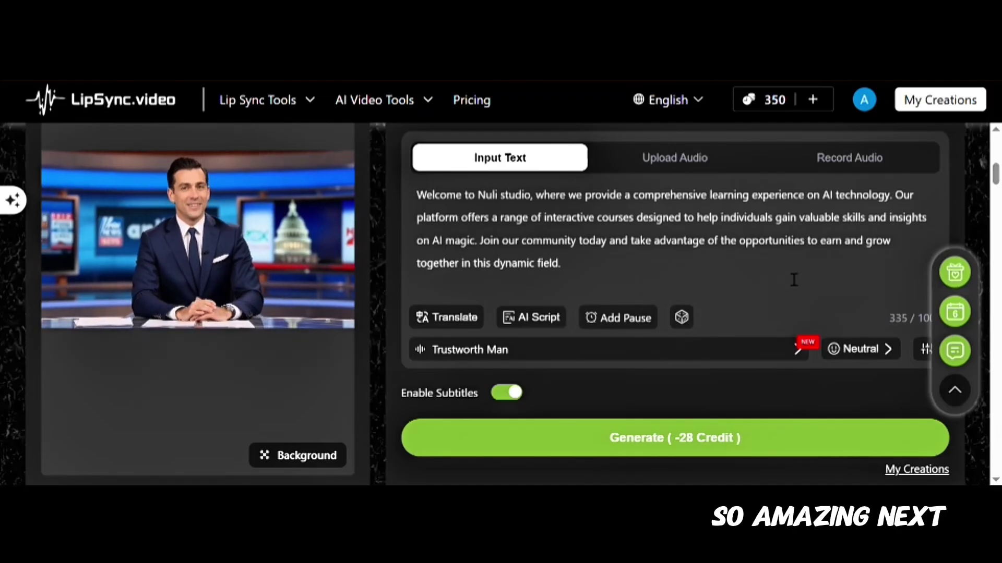
Change the anchor's emotion from Neutral to Happy, add a pause, and show the voice library.
click(886, 349)
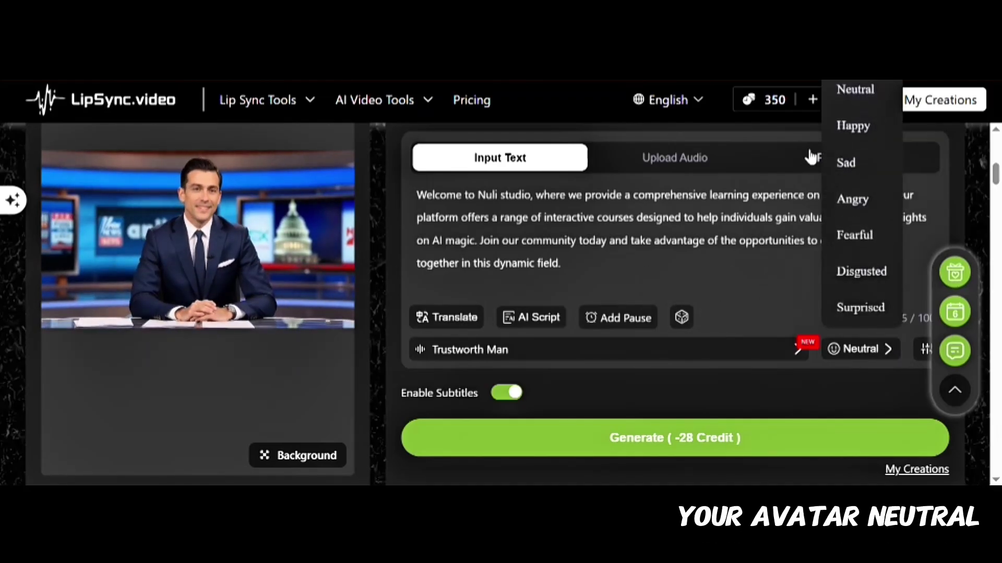
click(869, 130)
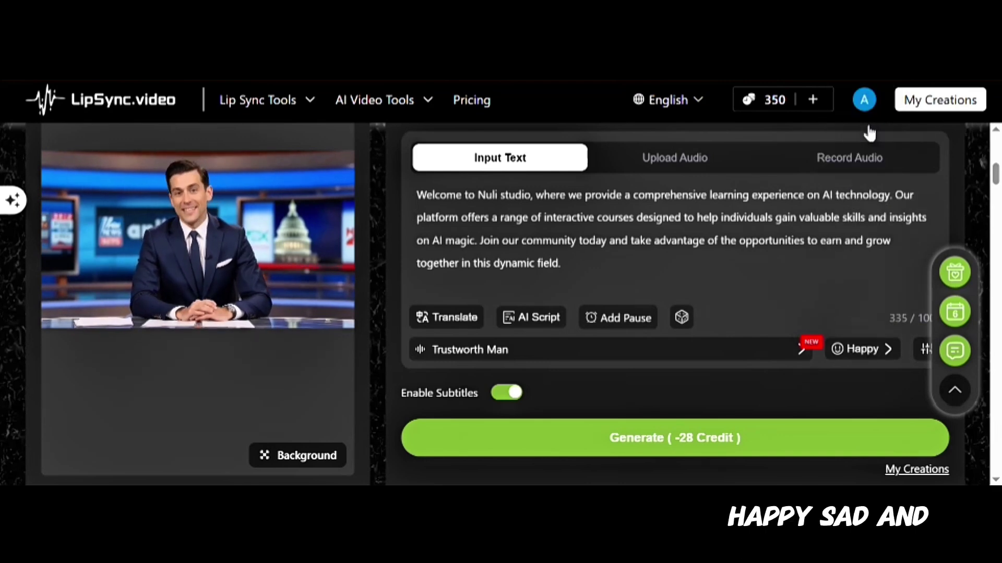
click(624, 322)
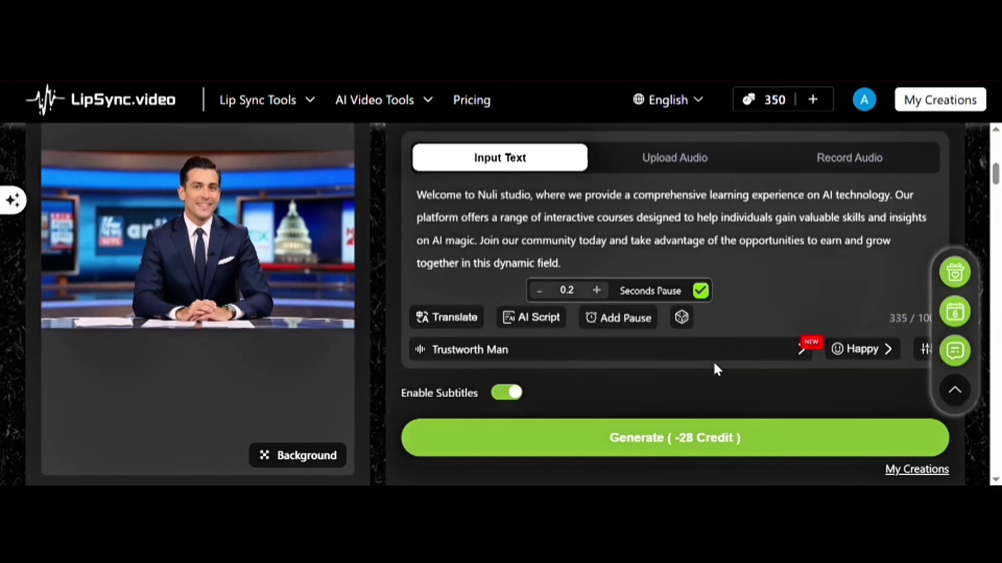
click(796, 357)
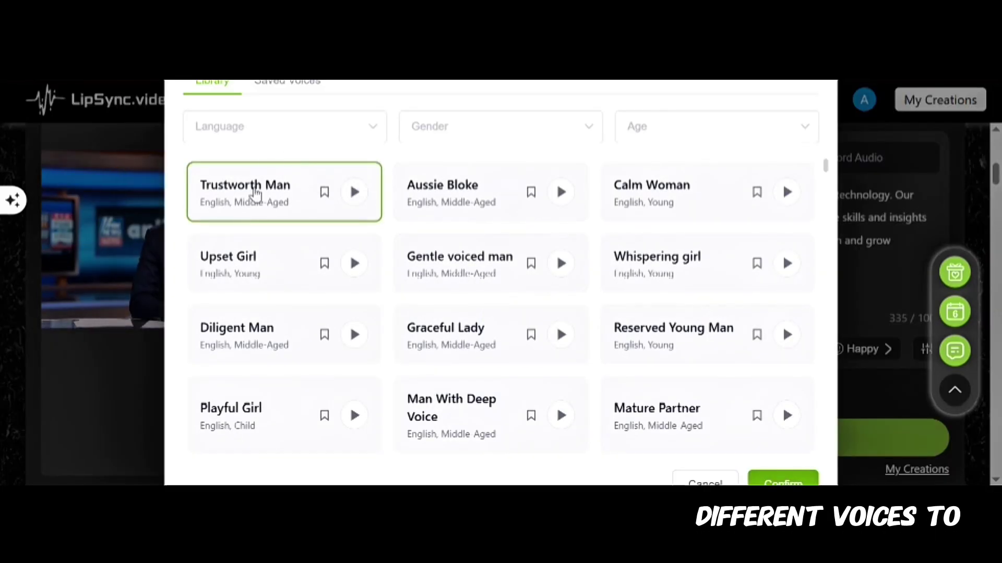
Confirm the Reserved Young Man voice and switch Enable Subtitles off.
click(266, 128)
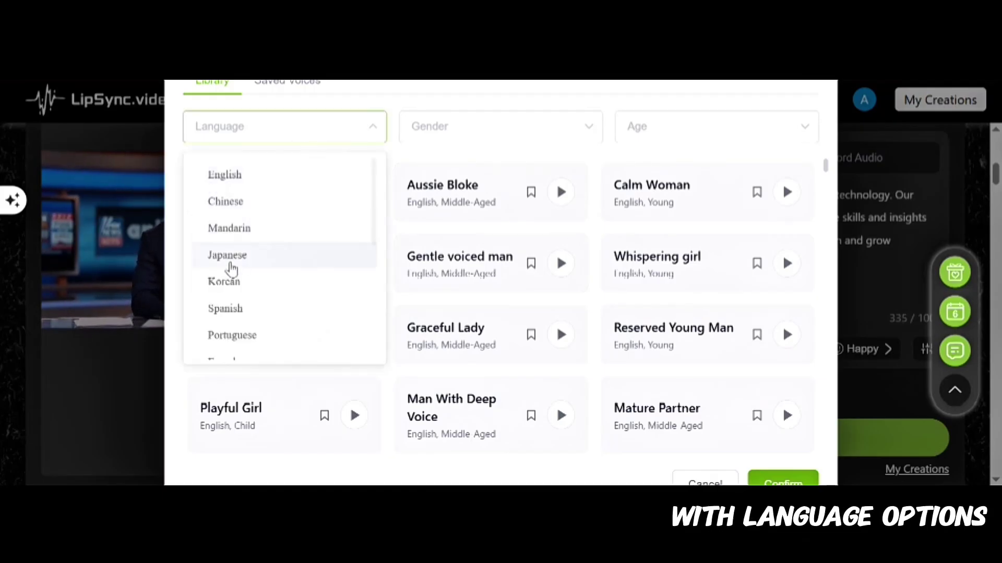
click(371, 127)
click(592, 135)
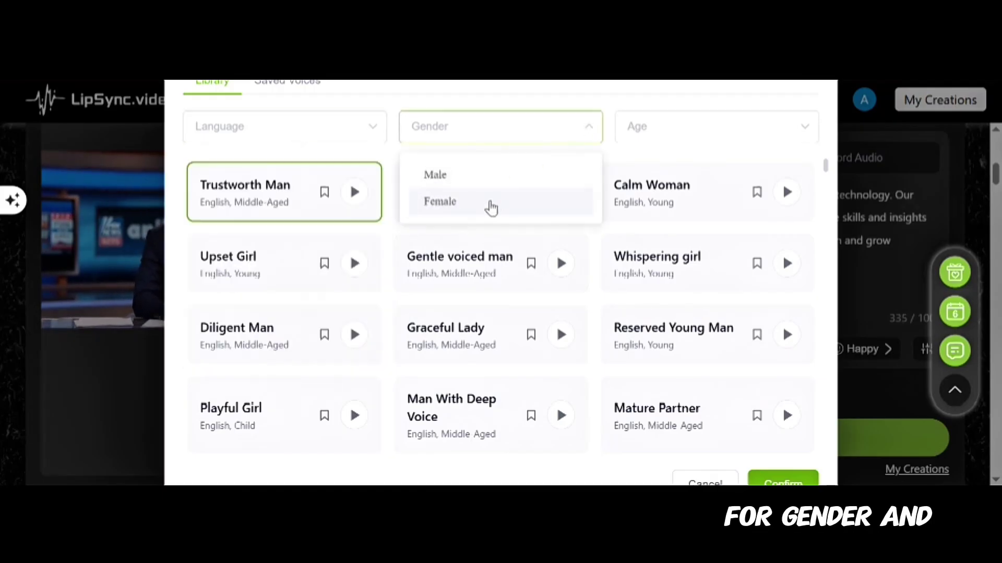
click(756, 128)
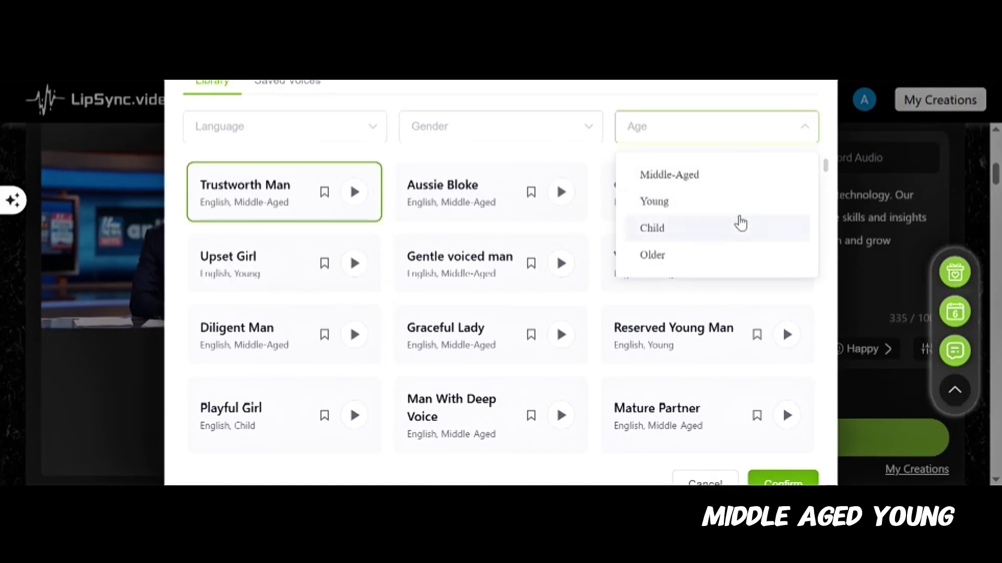
click(788, 335)
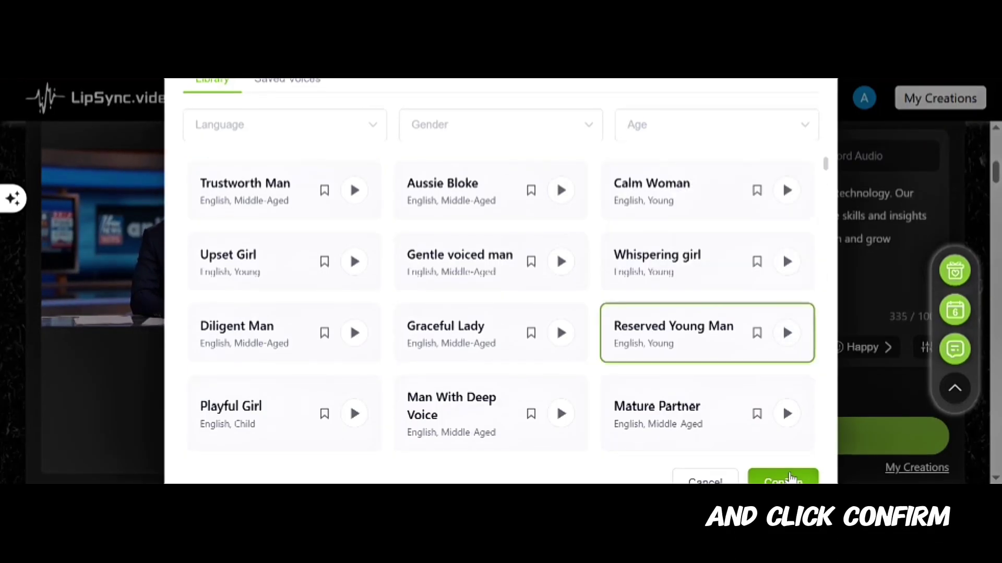
click(790, 479)
click(515, 391)
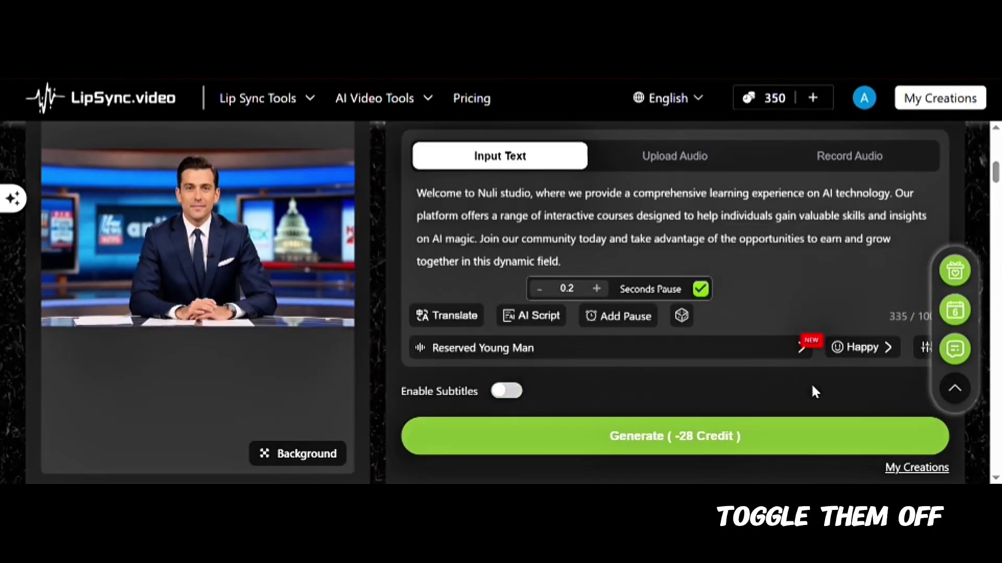
Select the Lip Sync 2.0 model and start generating the anchor's video.
click(927, 348)
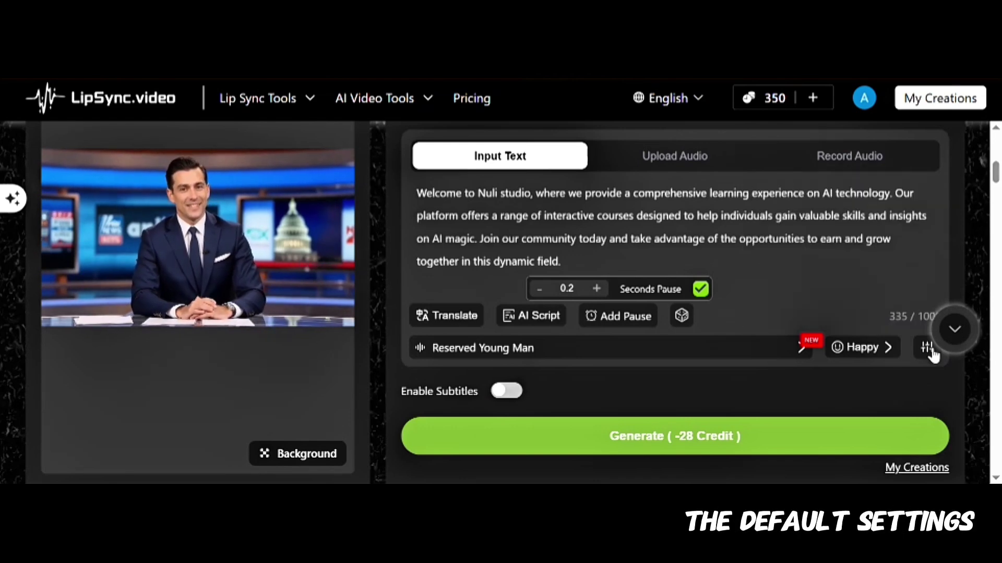
drag(995, 173, 995, 162)
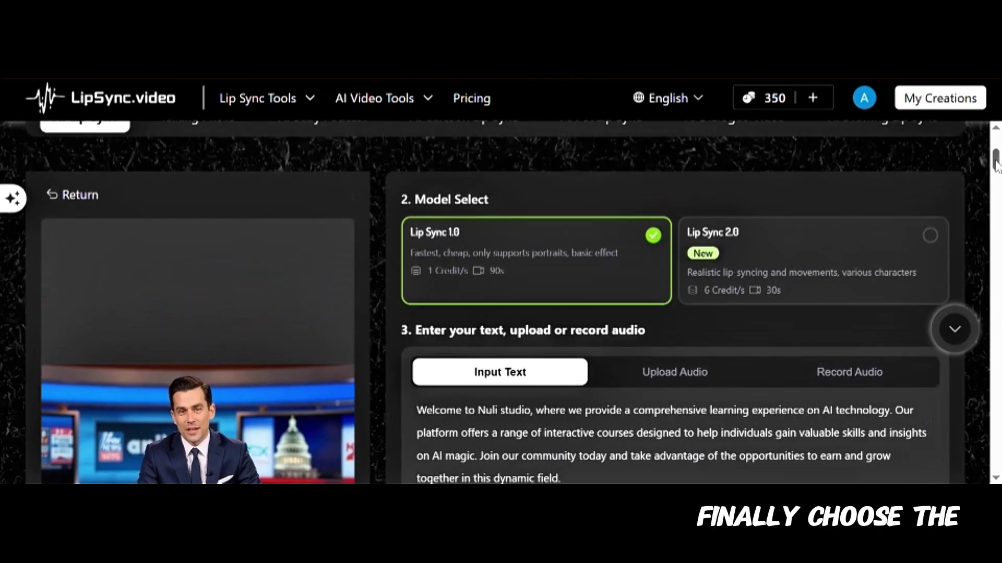
click(882, 265)
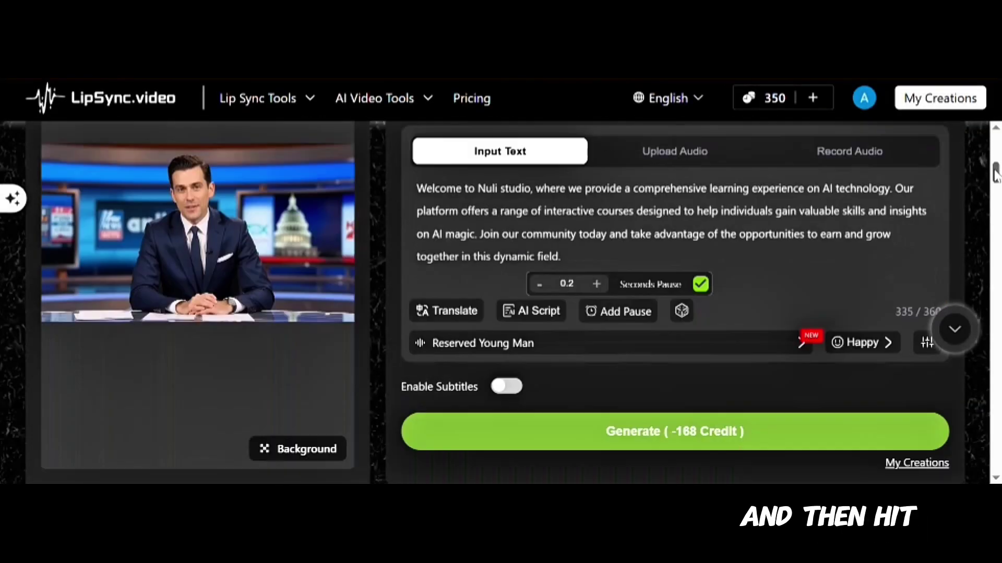
drag(996, 172, 996, 183)
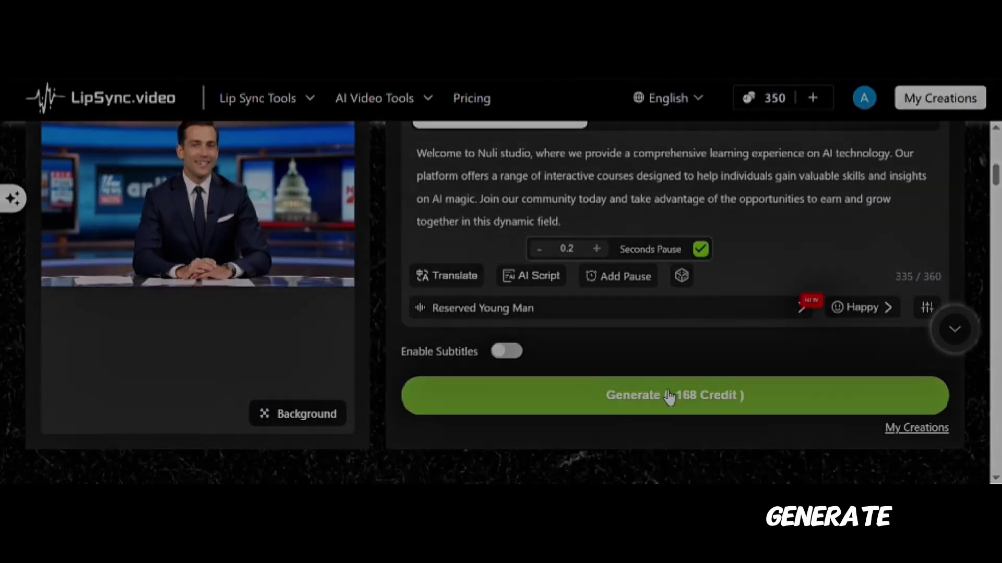
click(668, 396)
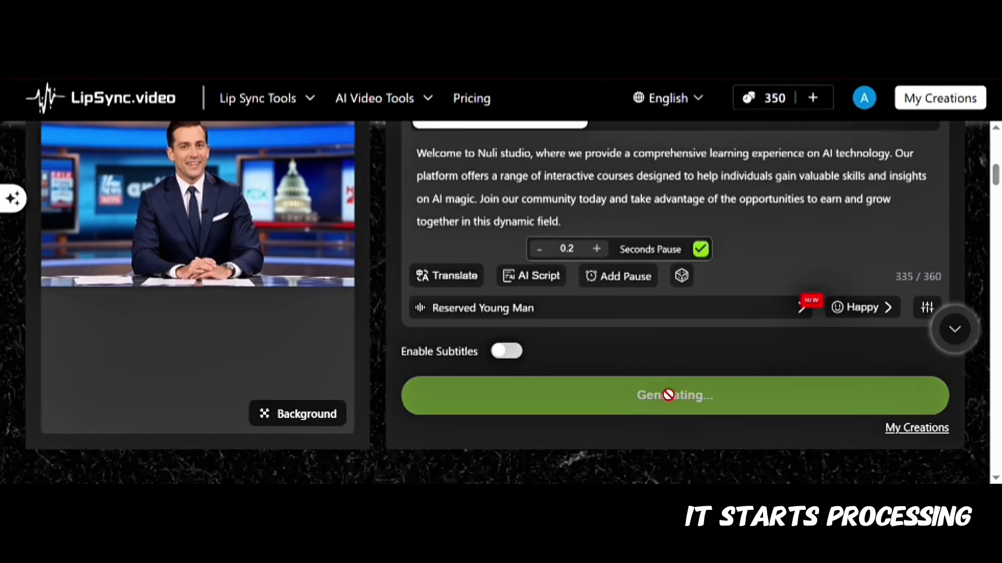